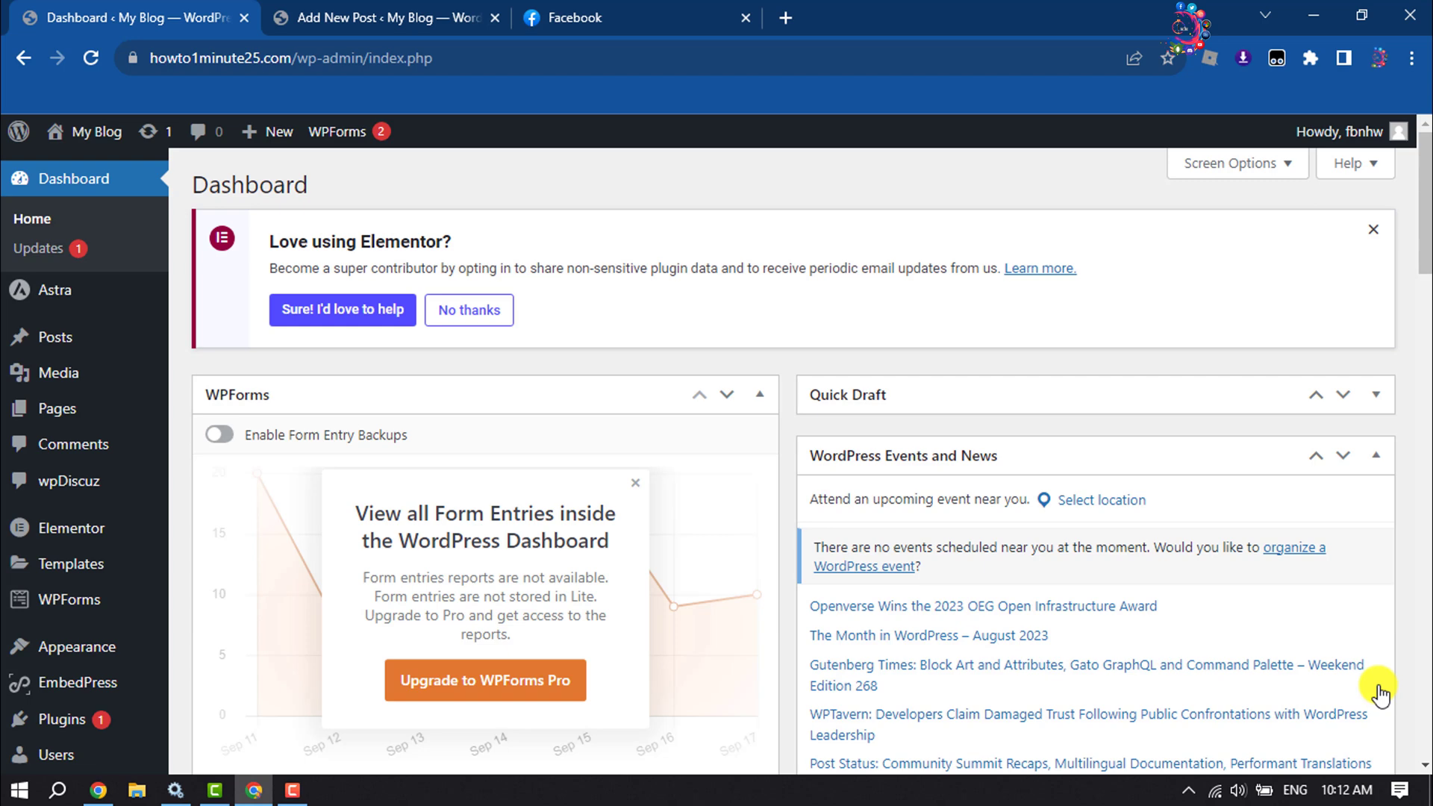
scroll(716, 448, down, 2)
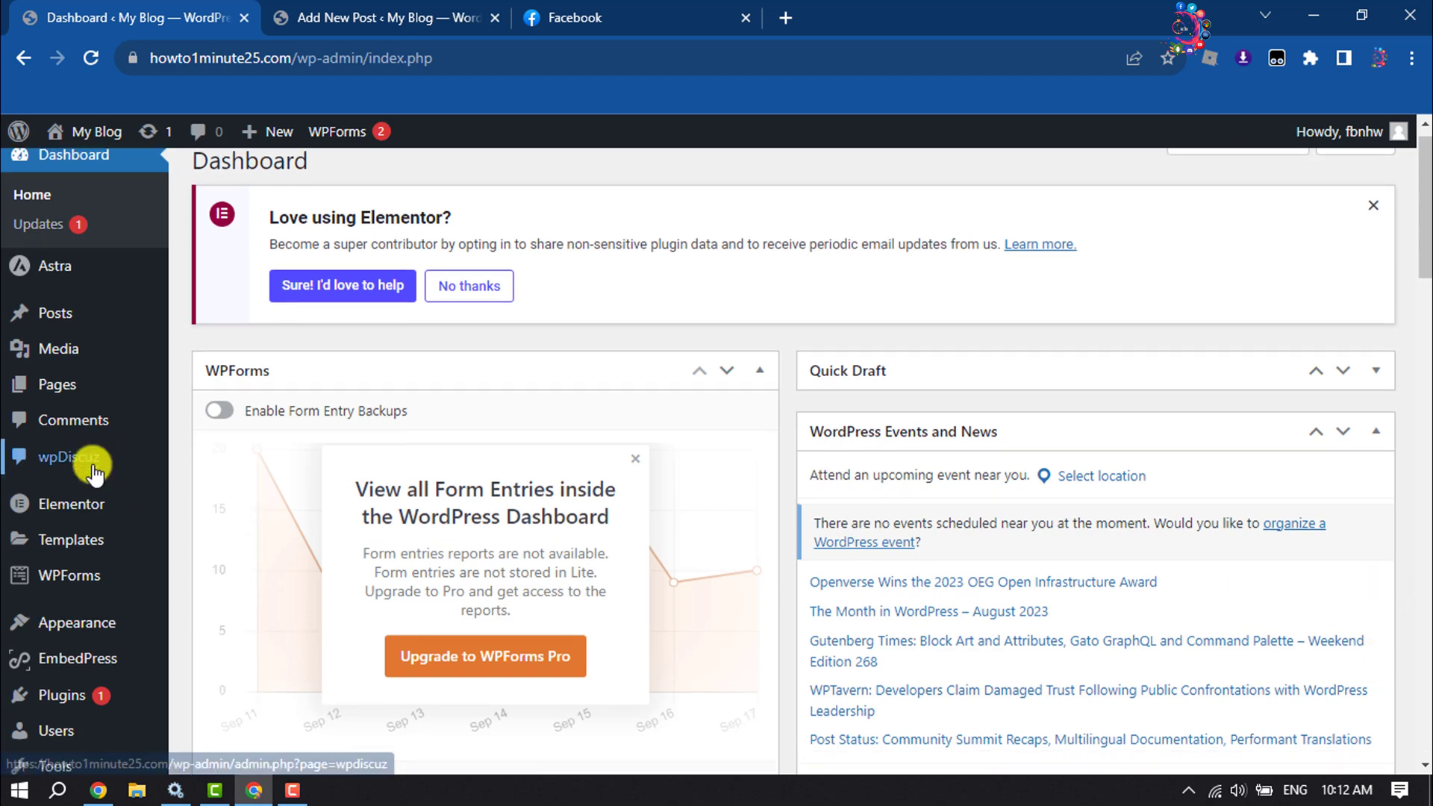
scroll(336, 448, down, 2)
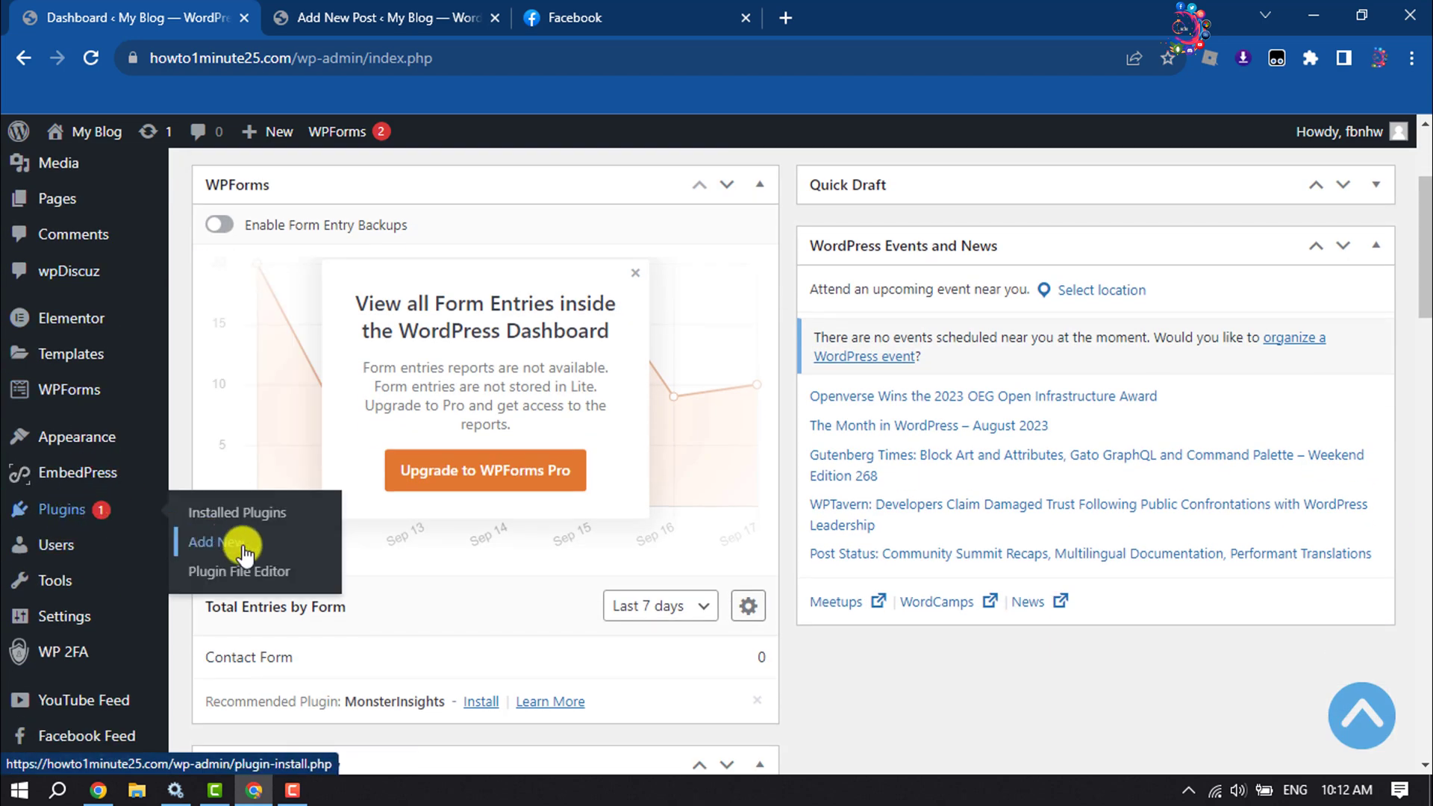
Search plugins for 'auto post', then install and activate Blog2Social
click(243, 548)
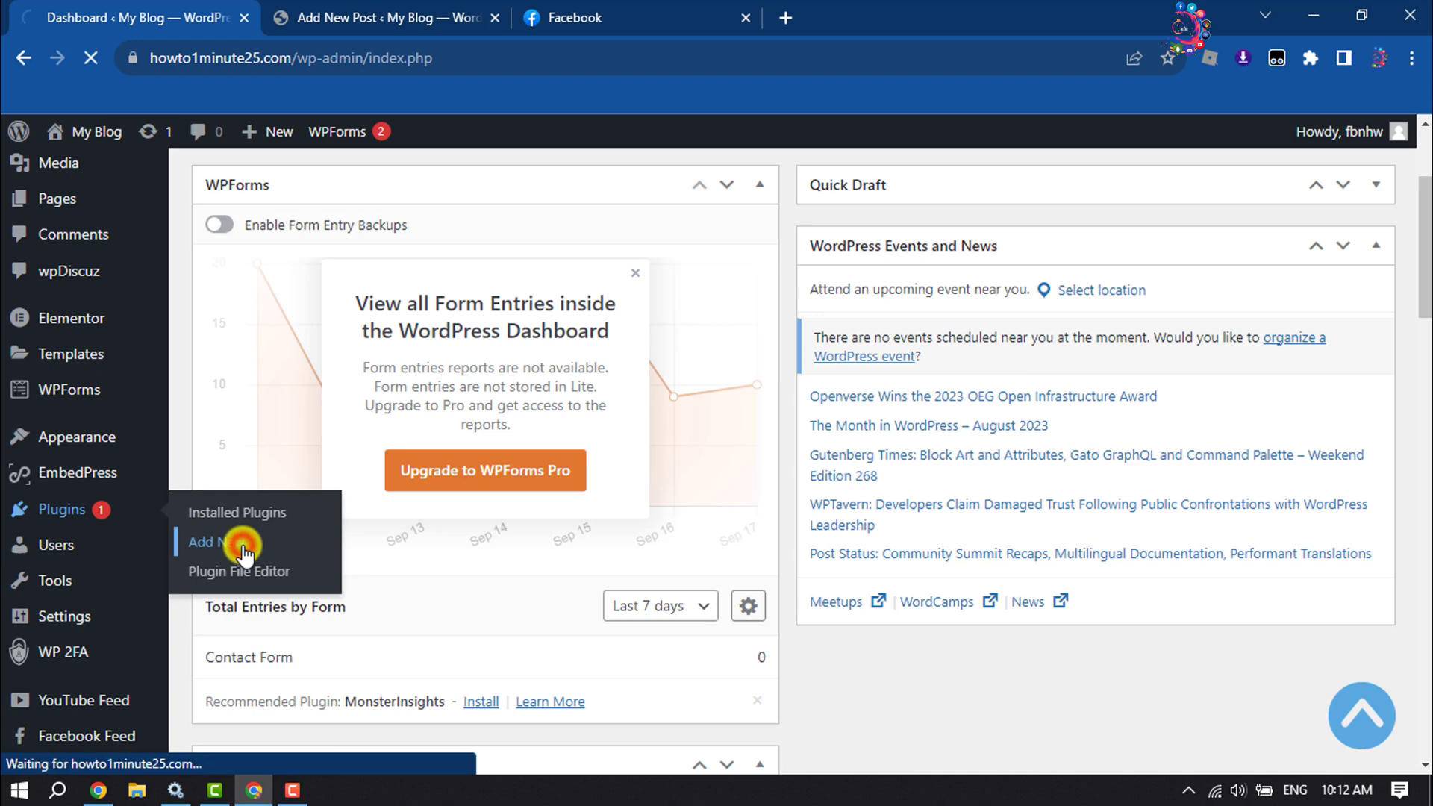
click(1218, 247)
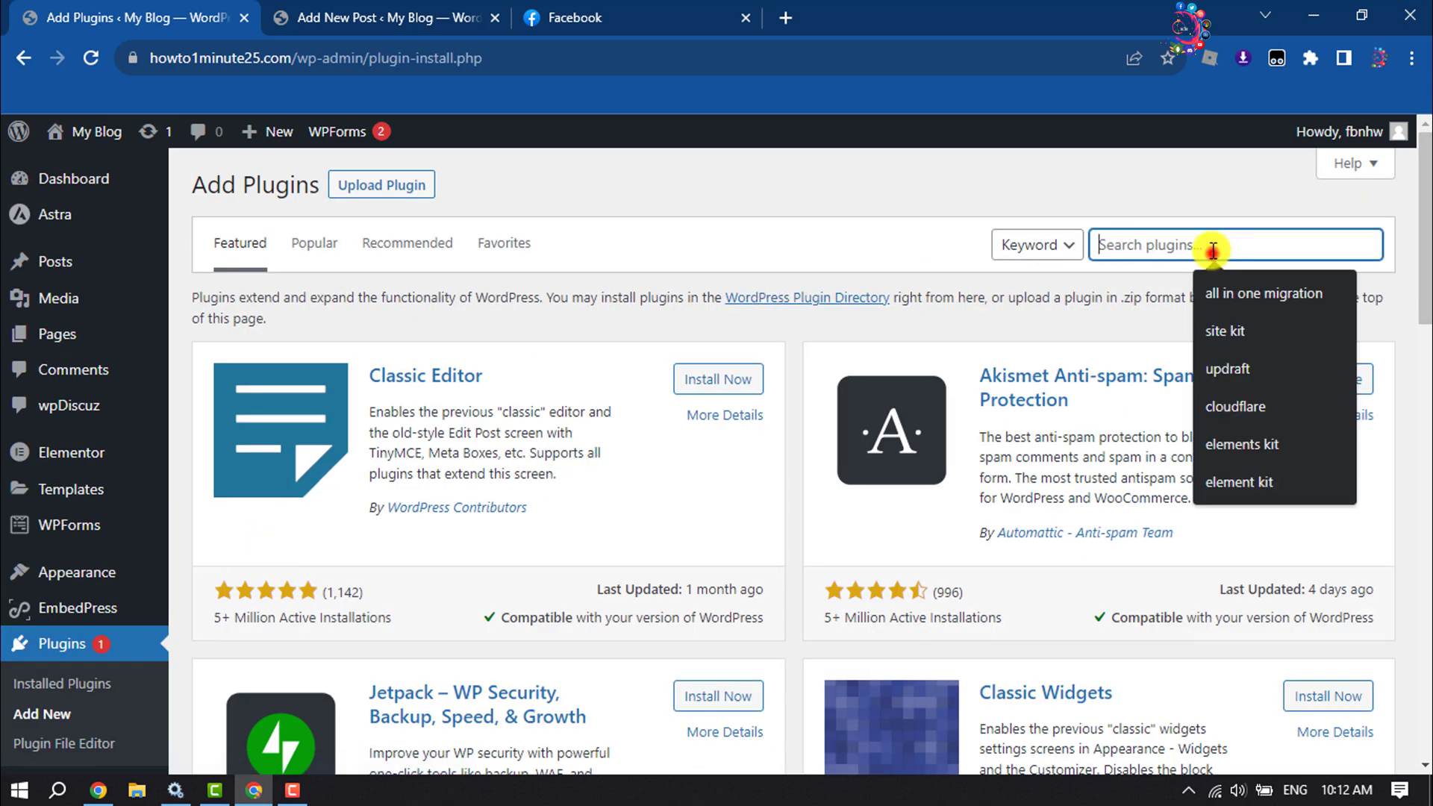
text(auto post)
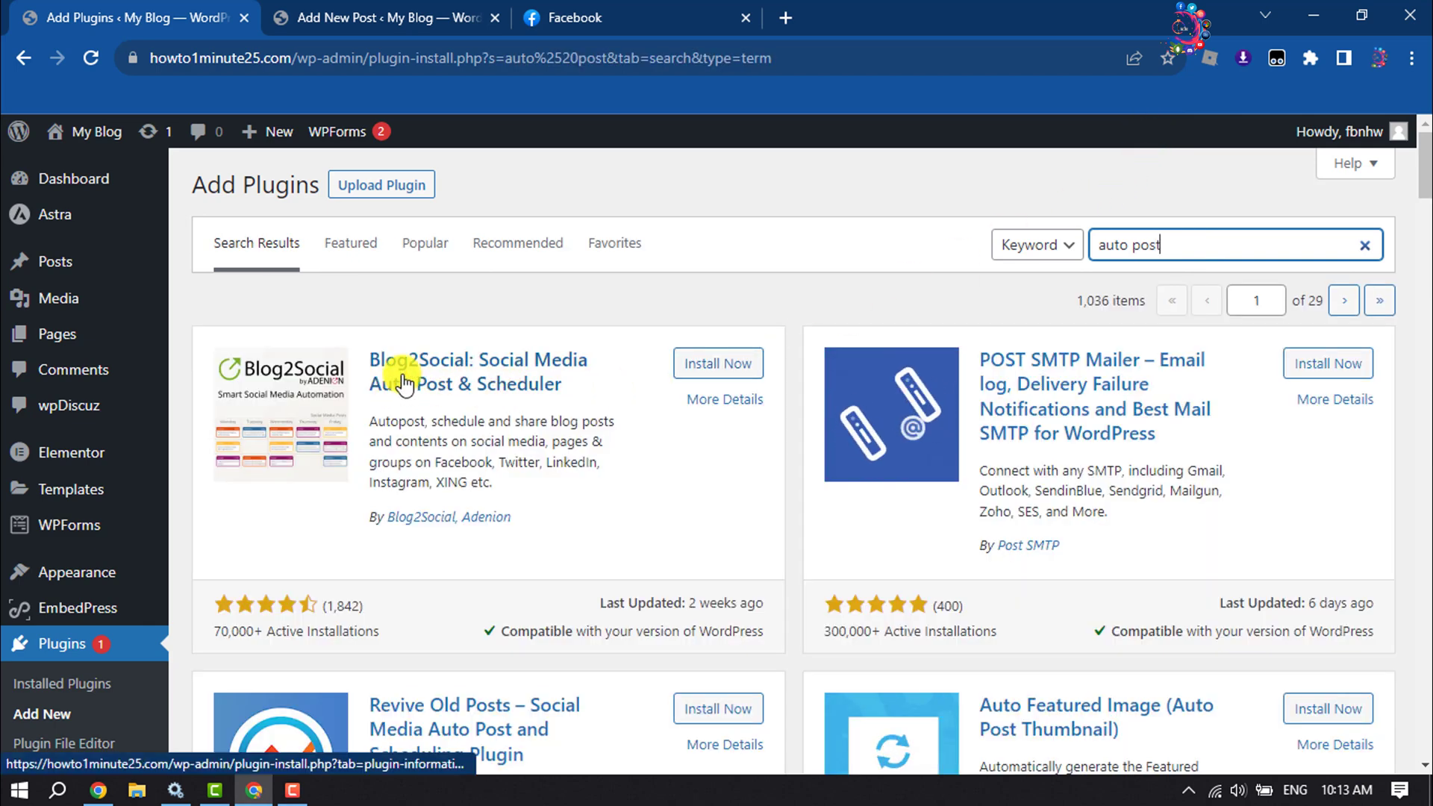
click(718, 363)
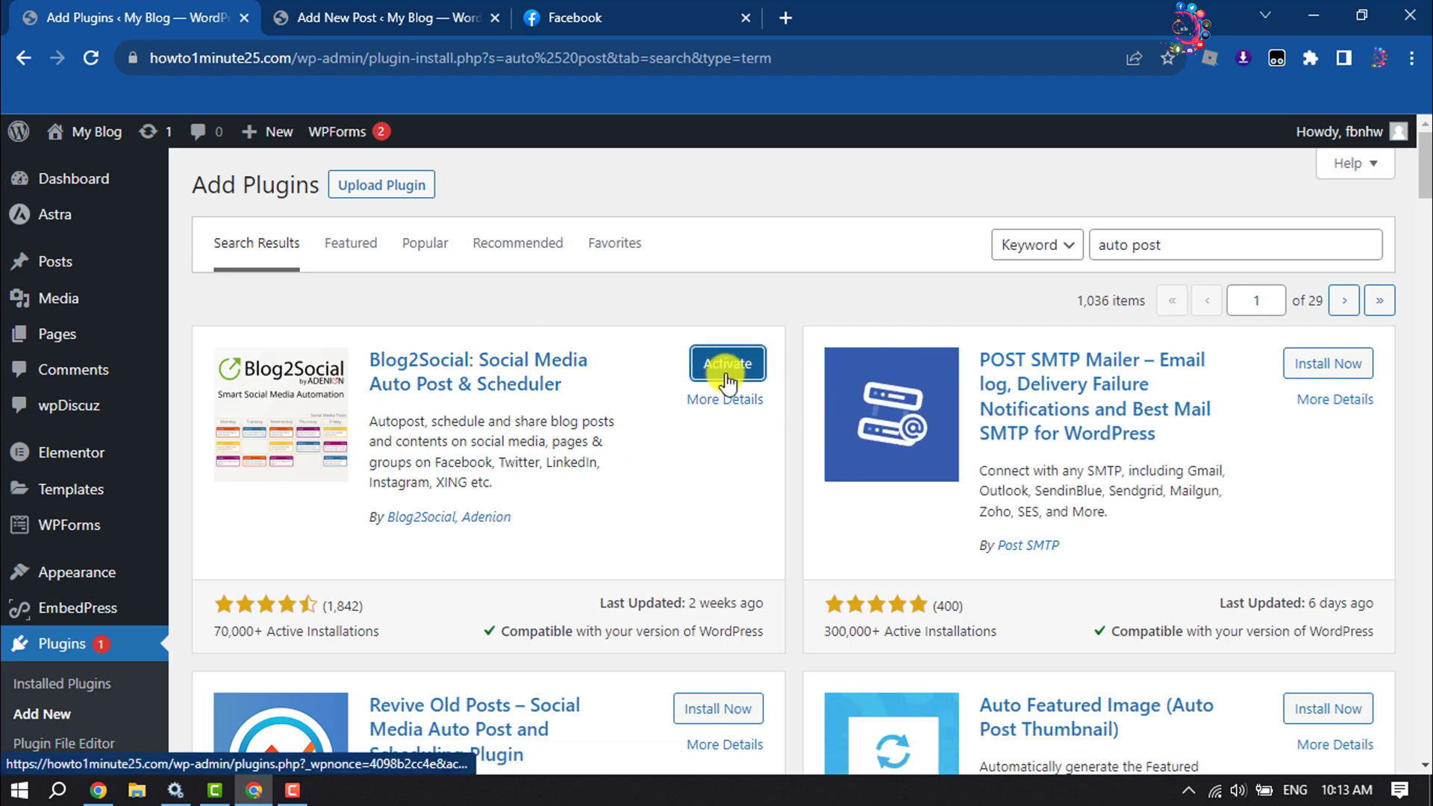
click(726, 367)
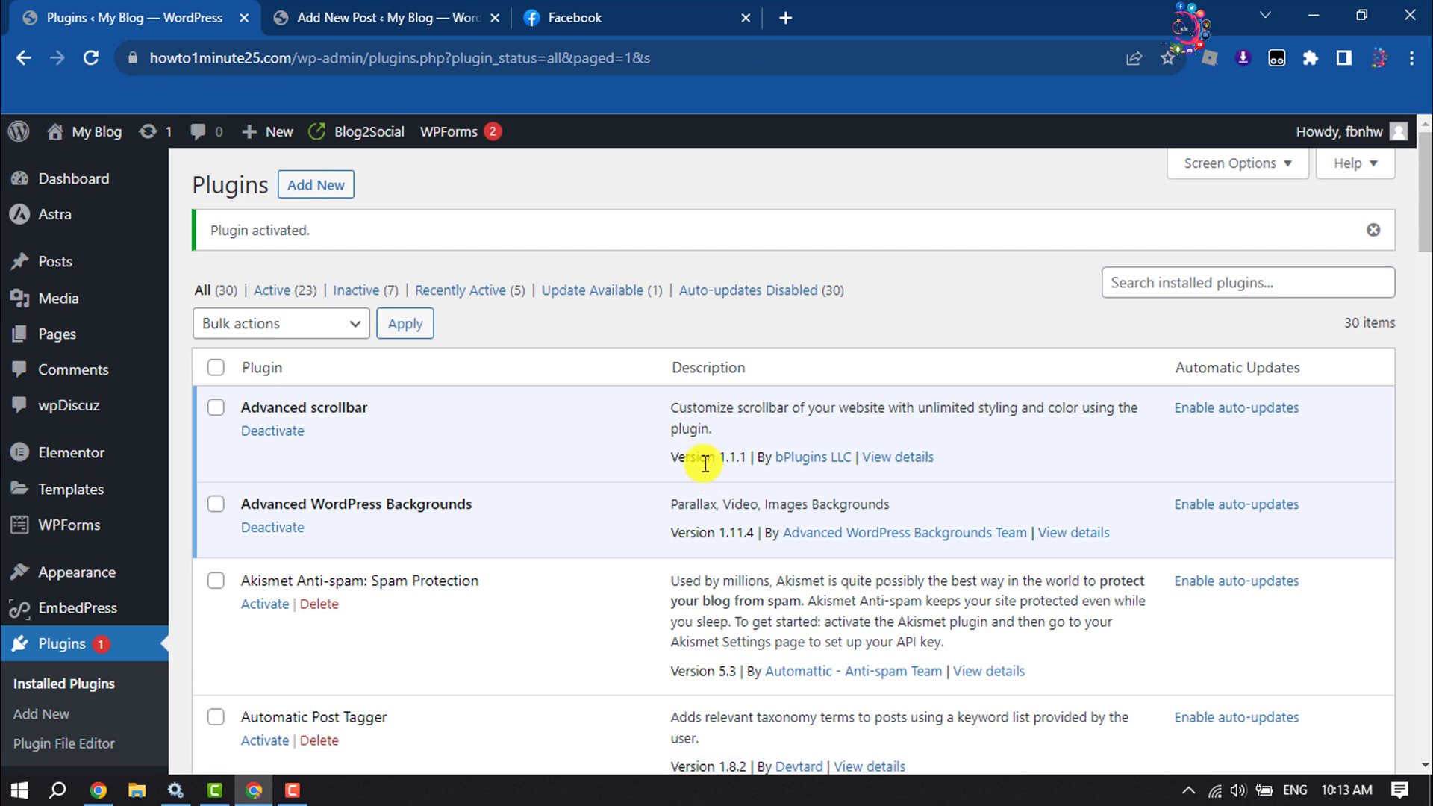
scroll(64, 262, down, 4)
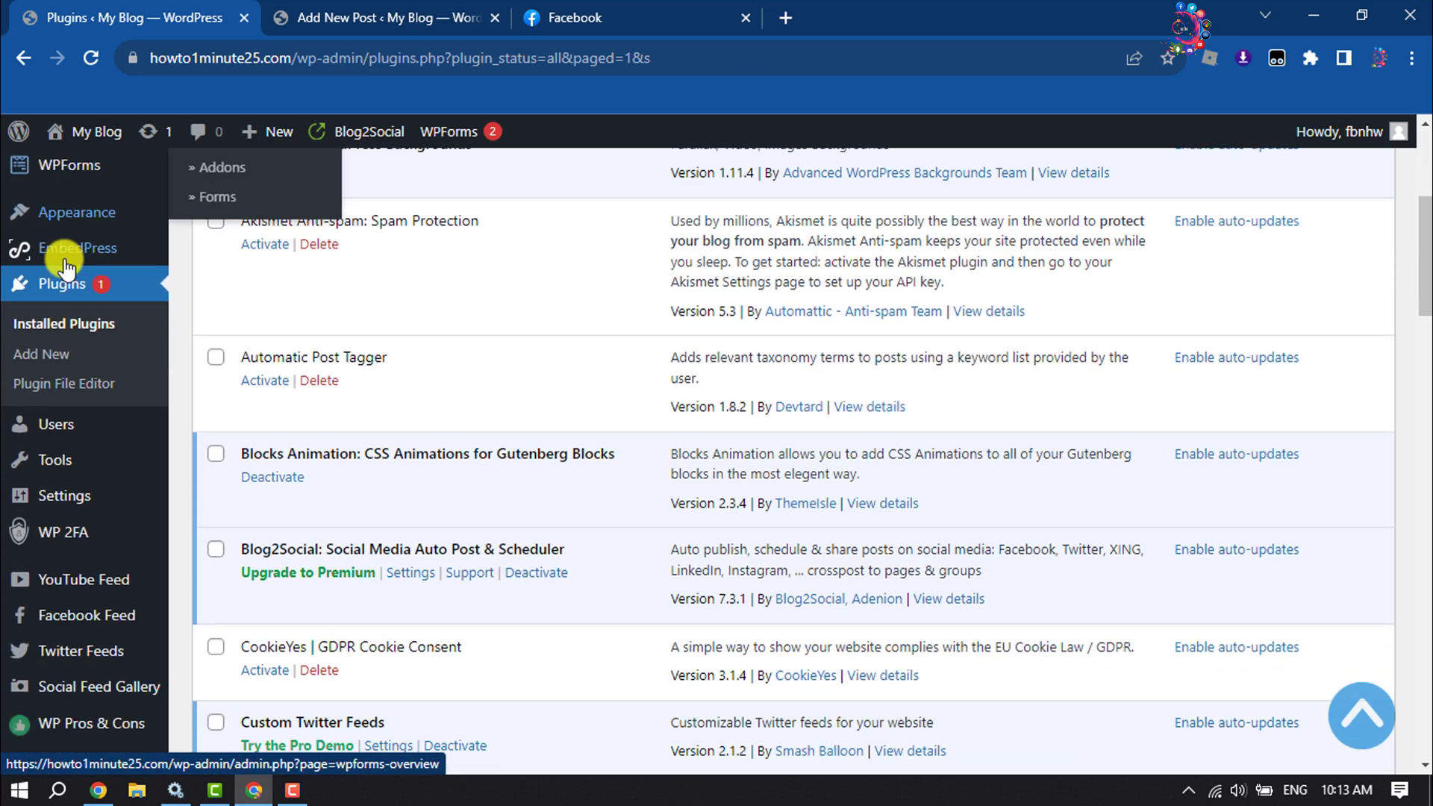
scroll(64, 261, down, 3)
scroll(64, 262, down, 3)
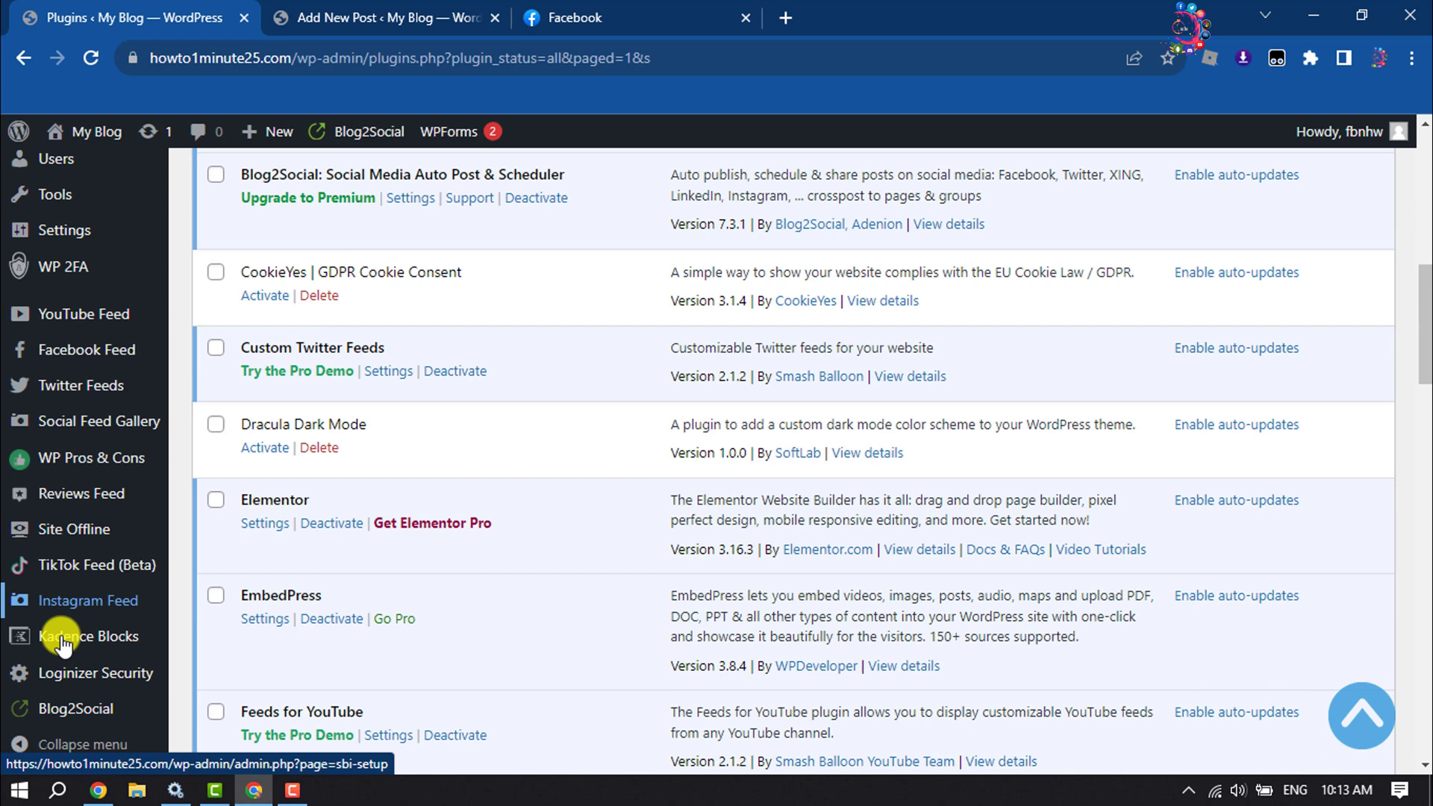
mouse_move(75, 709)
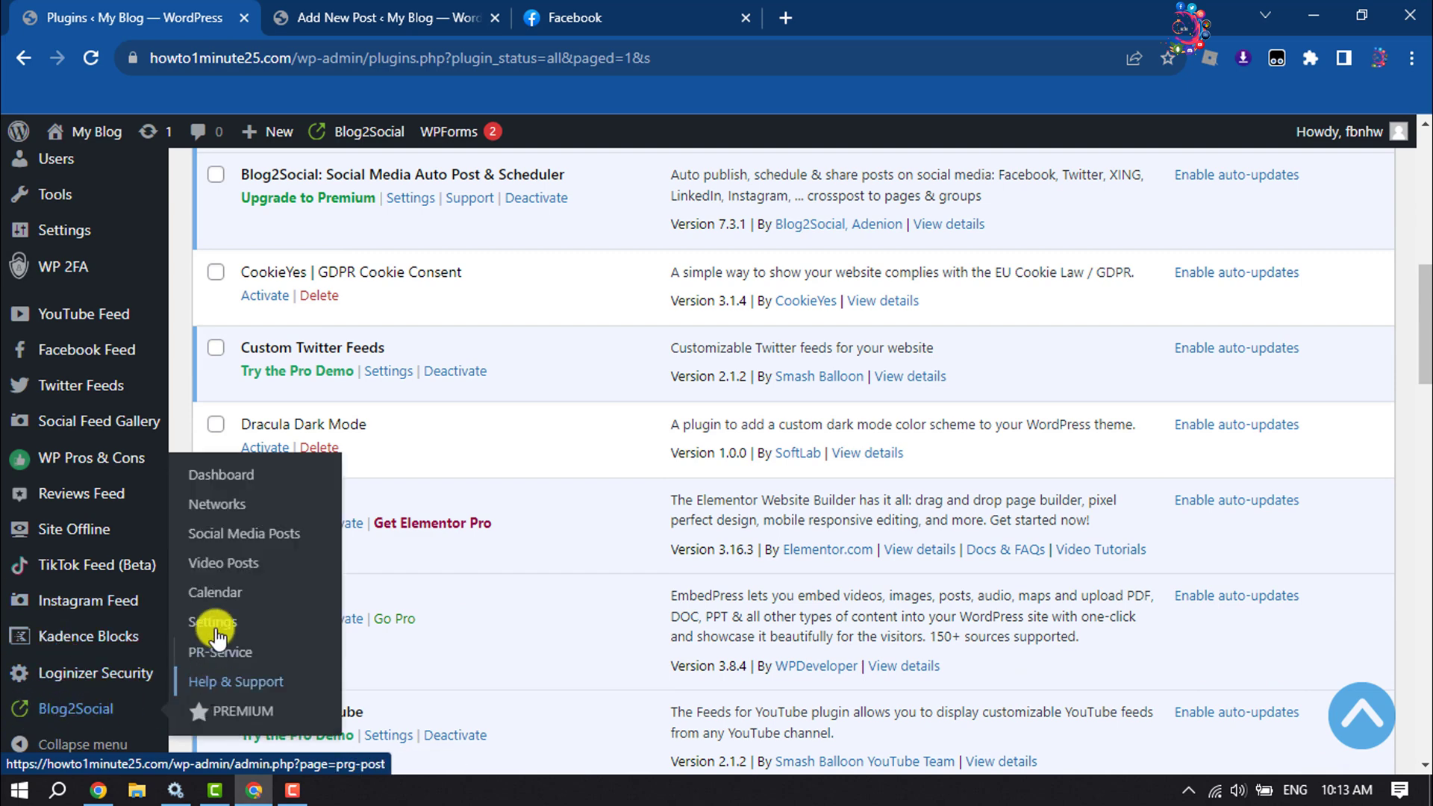
Open Blog2Social's Networks page from the sidebar flyout
click(239, 508)
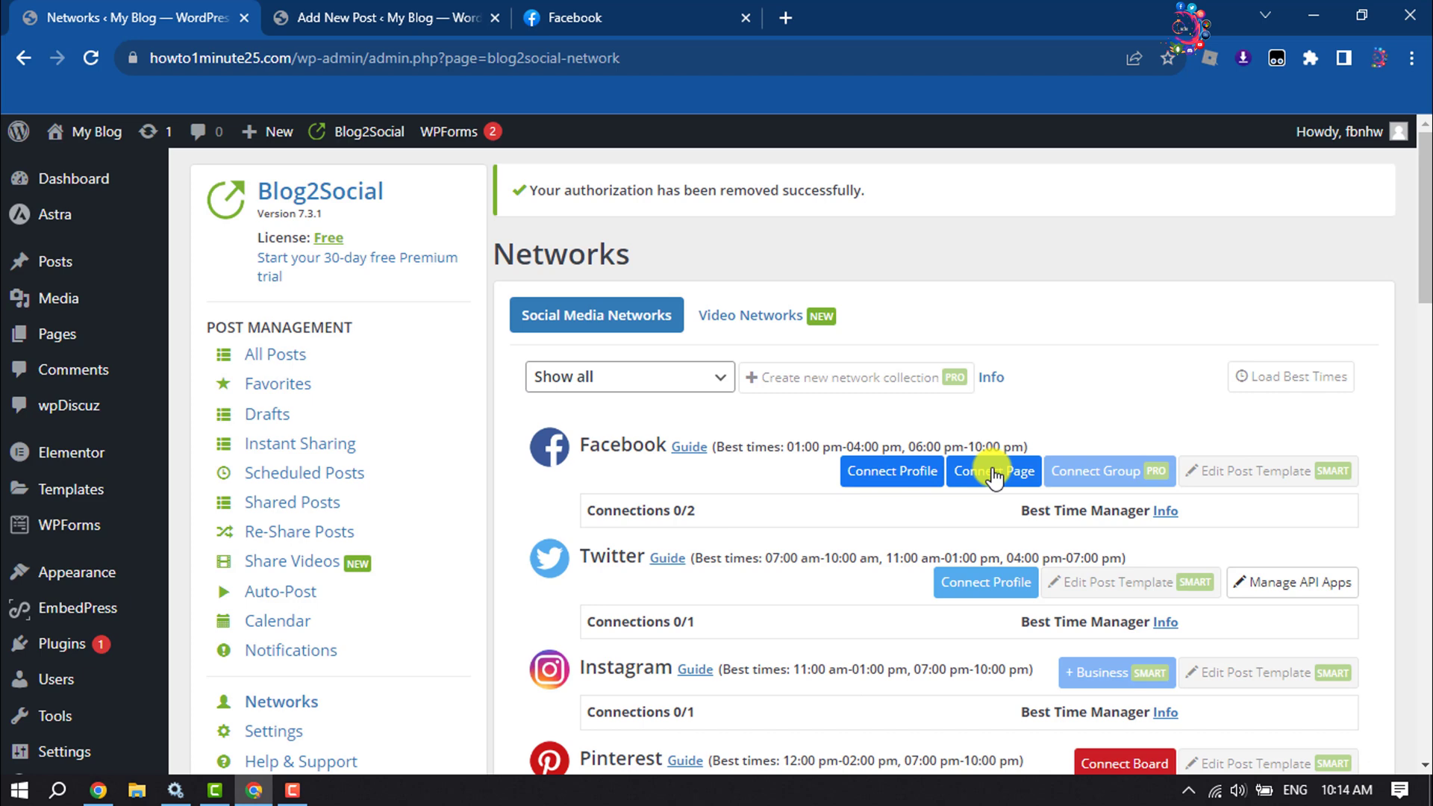
click(903, 472)
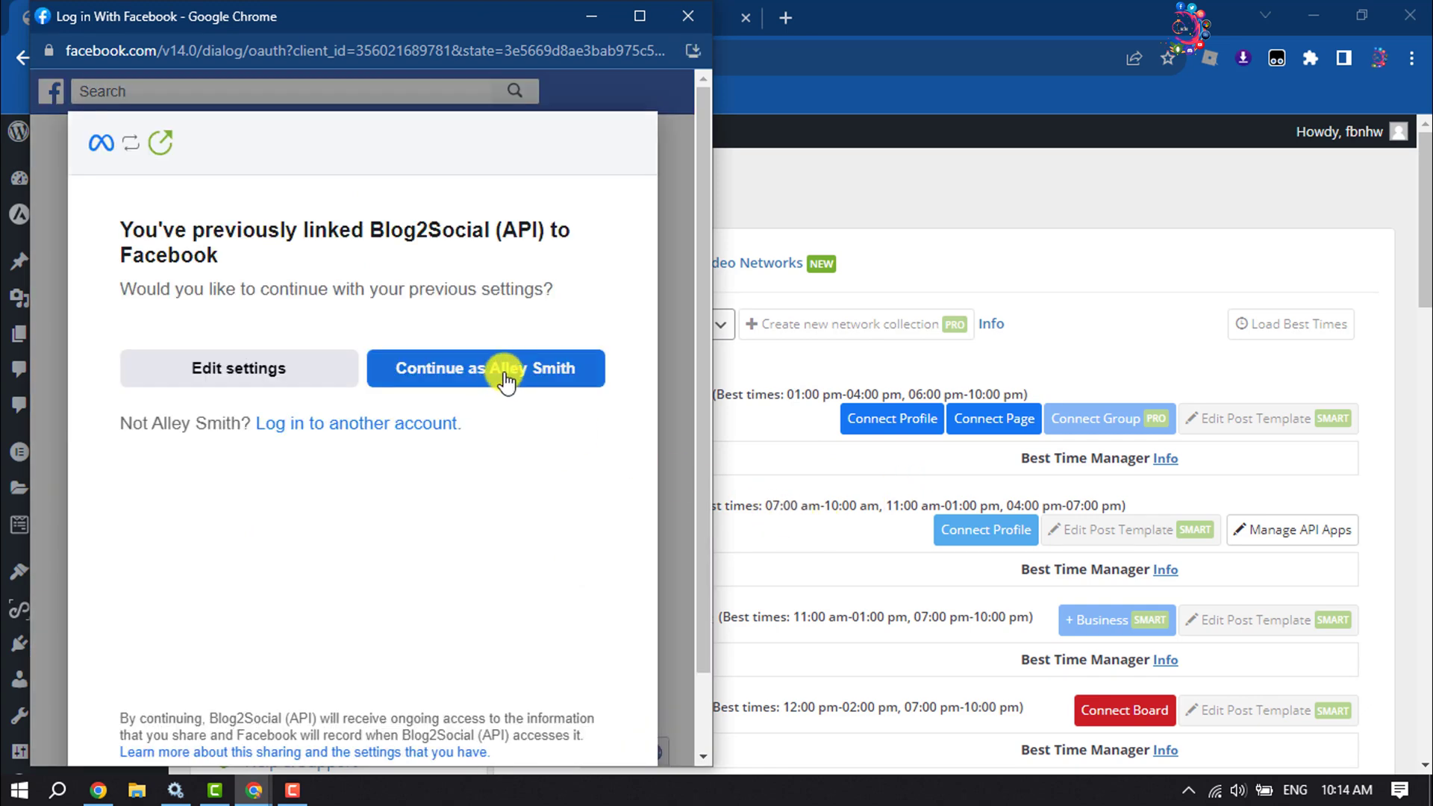
click(504, 370)
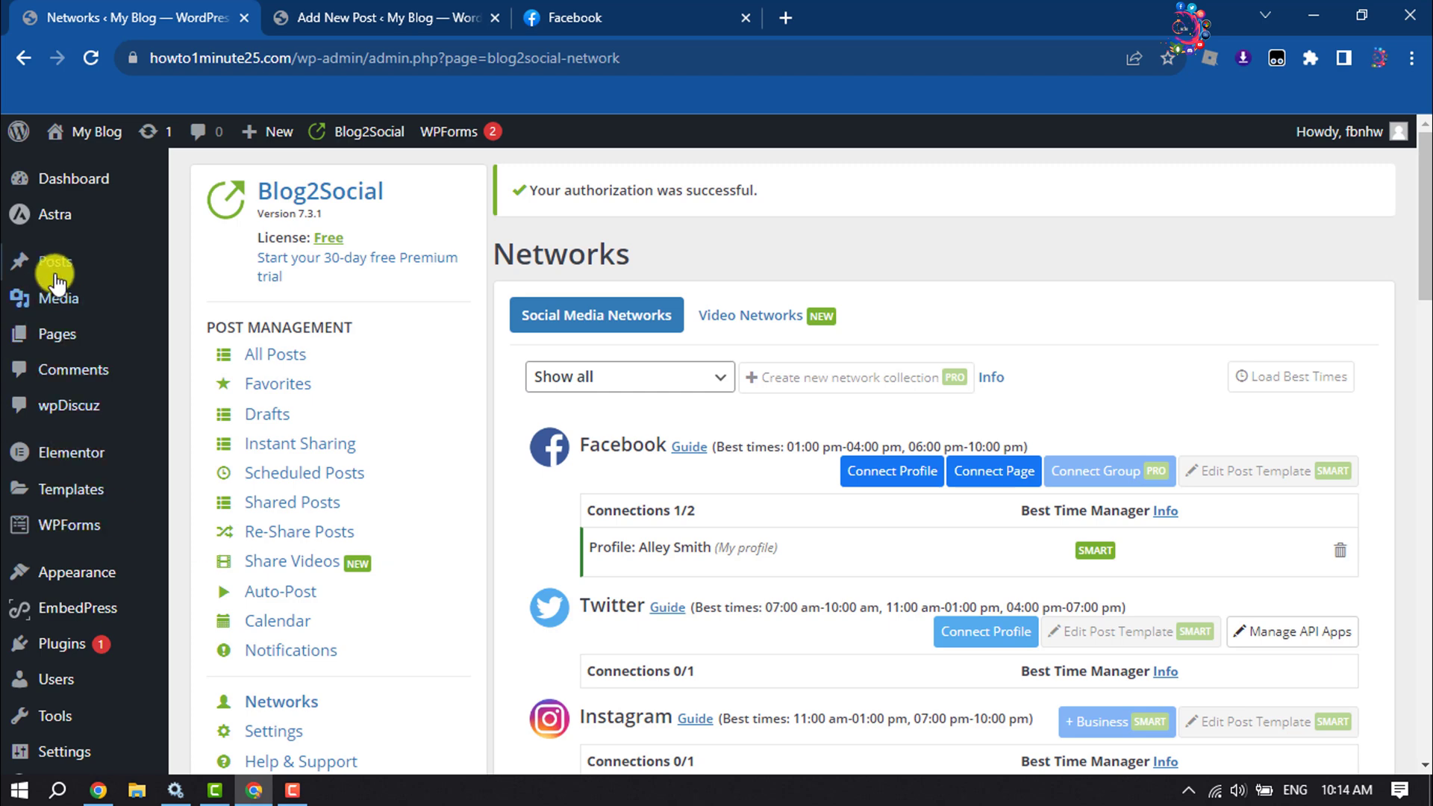
mouse_move(56, 261)
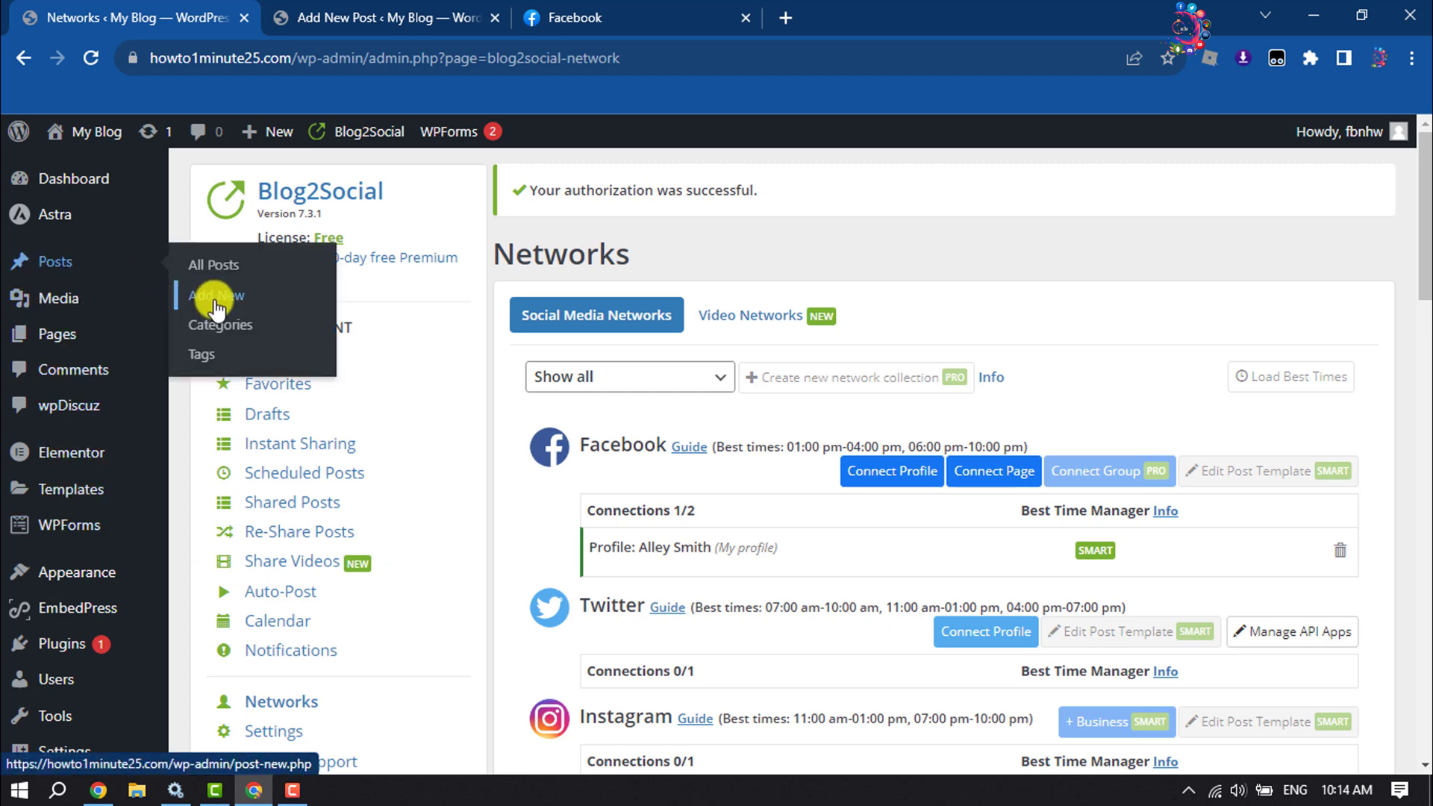
Start a new post in a new tab with title 'TEST' and paragraph 'afaf'
right_click(220, 299)
click(279, 312)
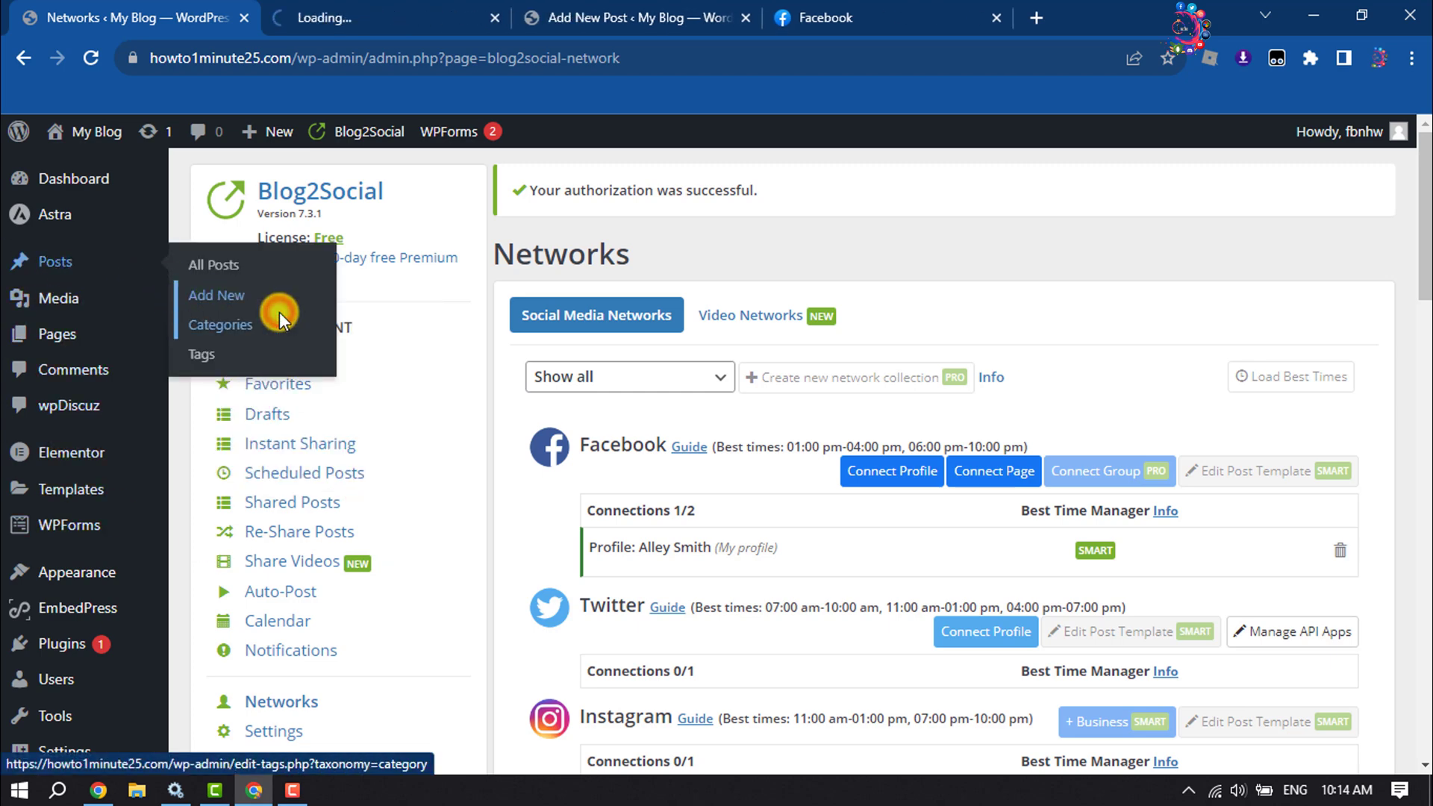
key(ctrl+Tab)
click(229, 344)
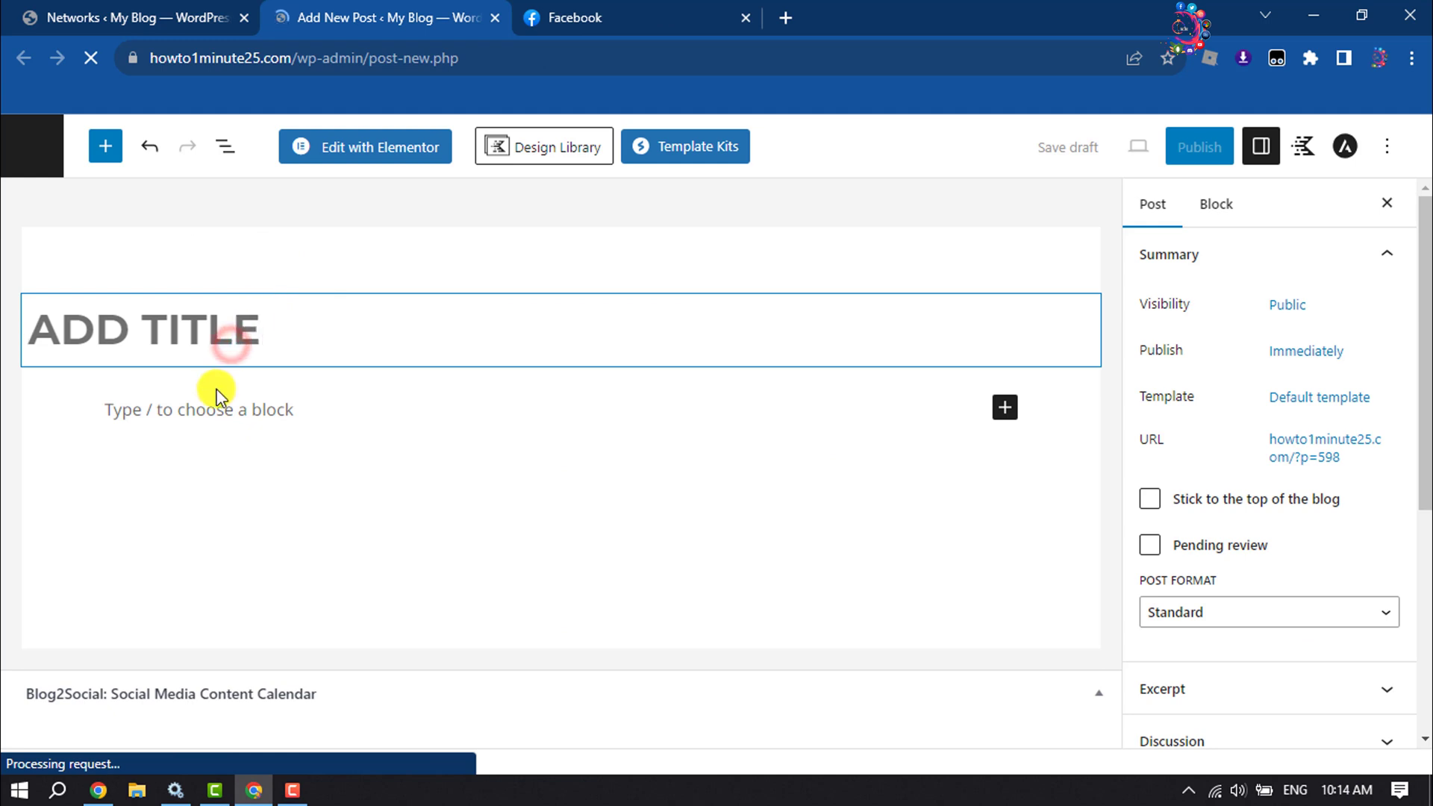
text(TEST)
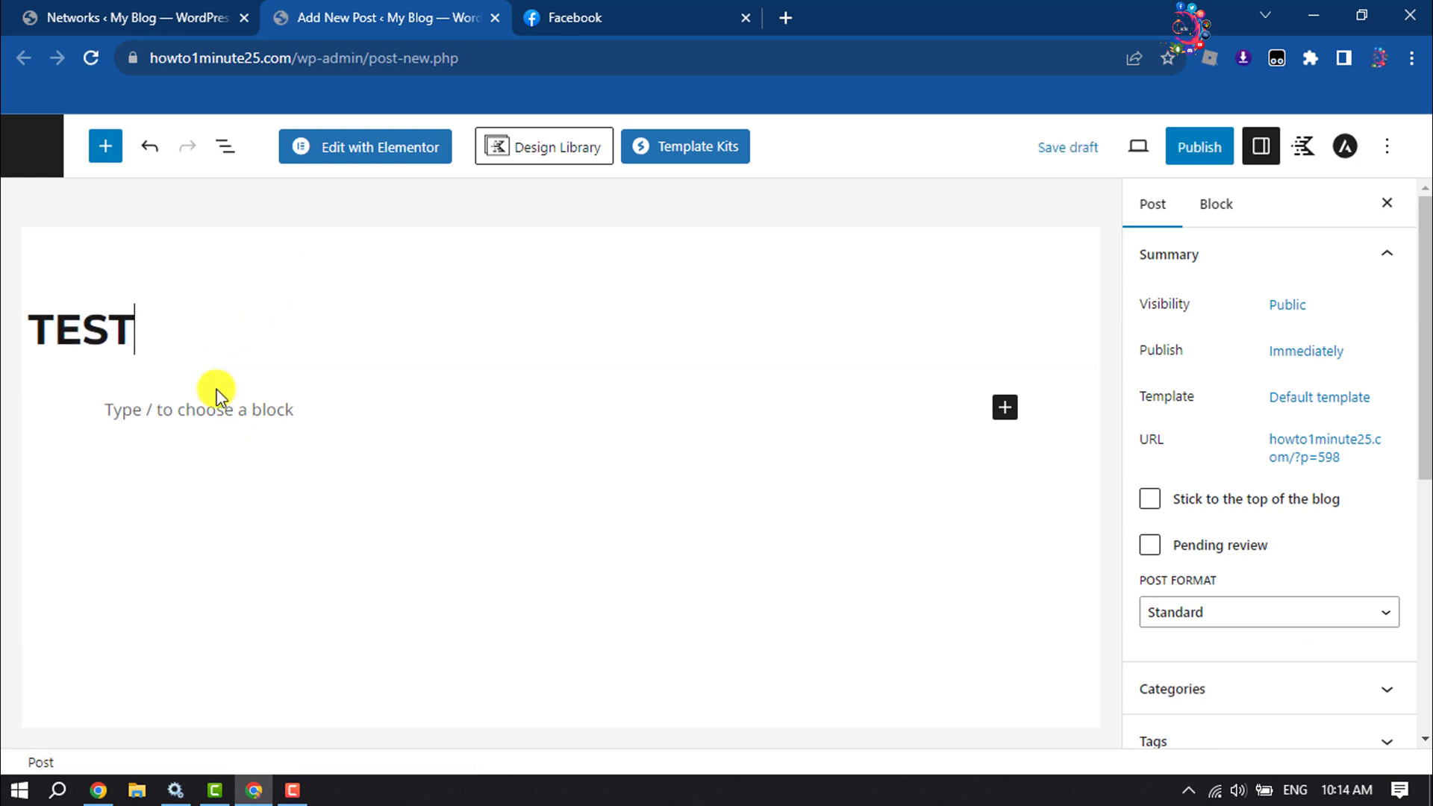
click(265, 420)
text(af)
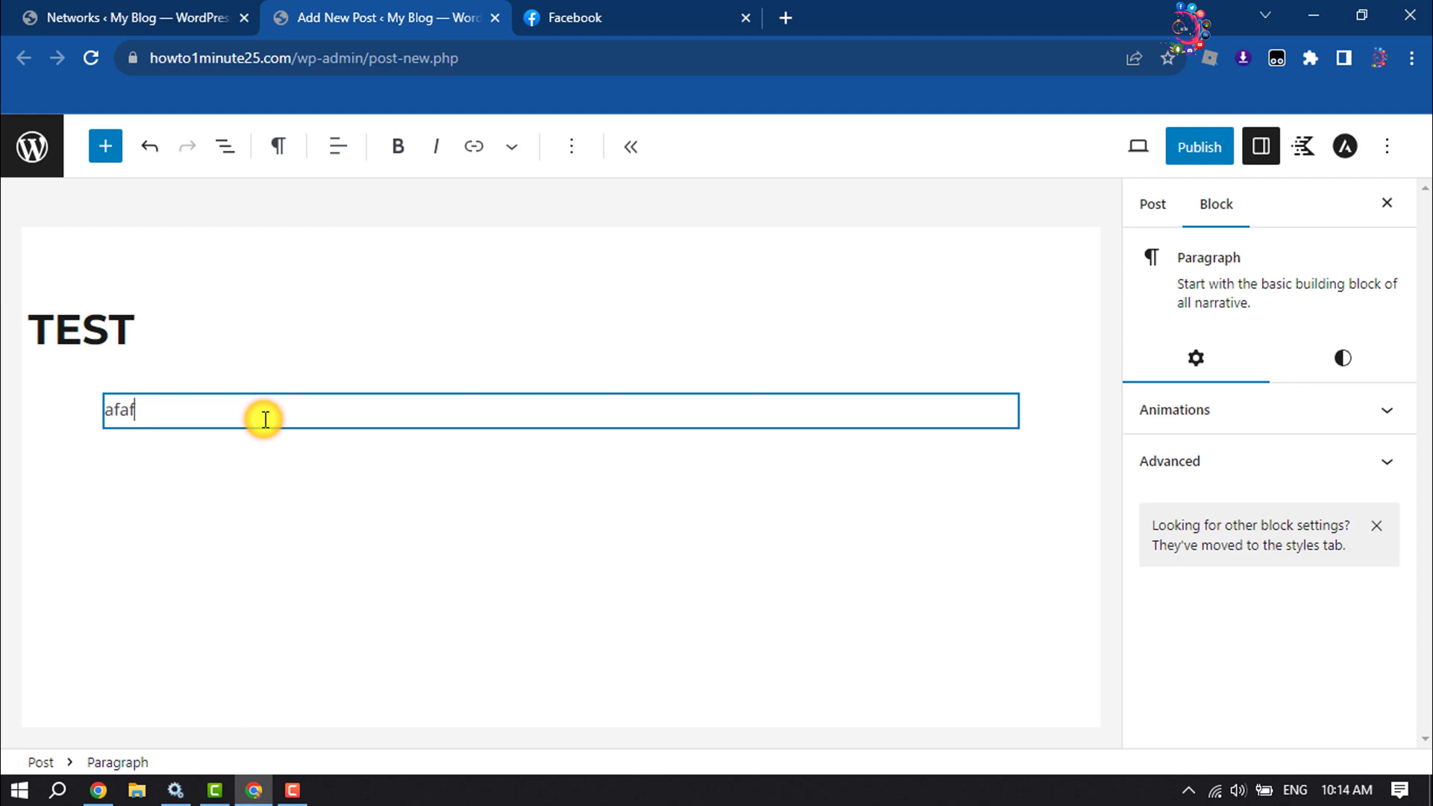
text(af)
click(512, 466)
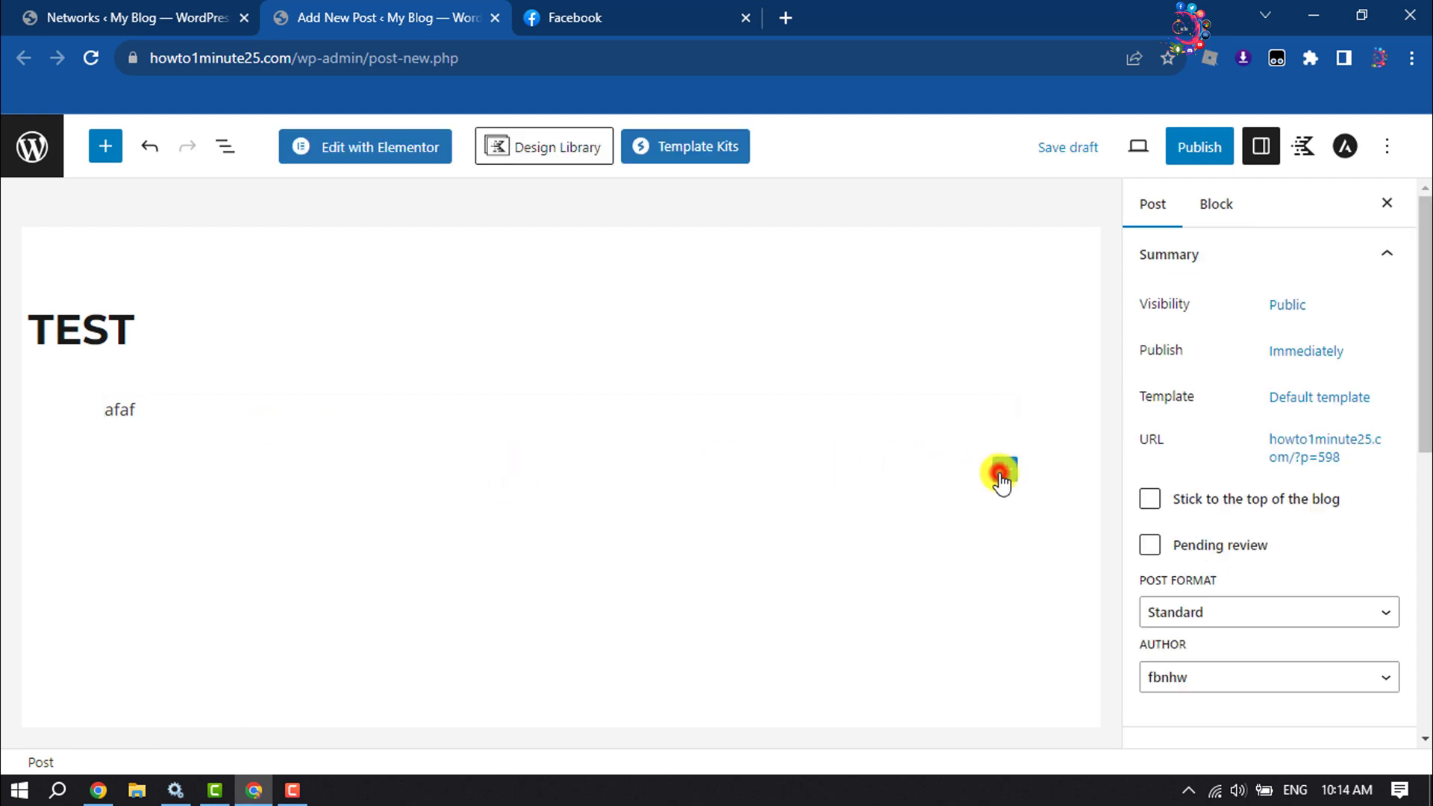
Add an Image block with the yellow-backpack hiker photo from the Media Library
click(1005, 468)
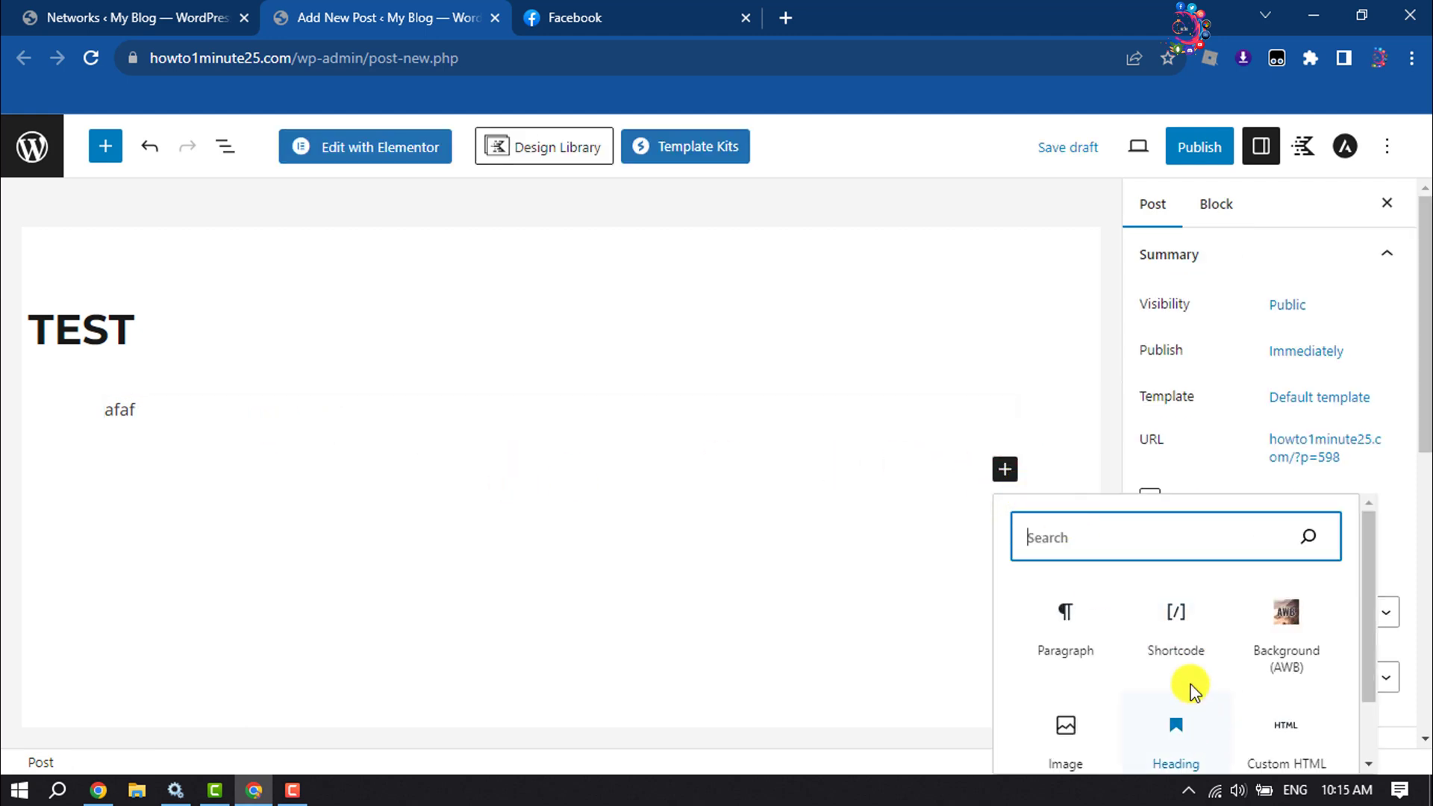
click(1064, 734)
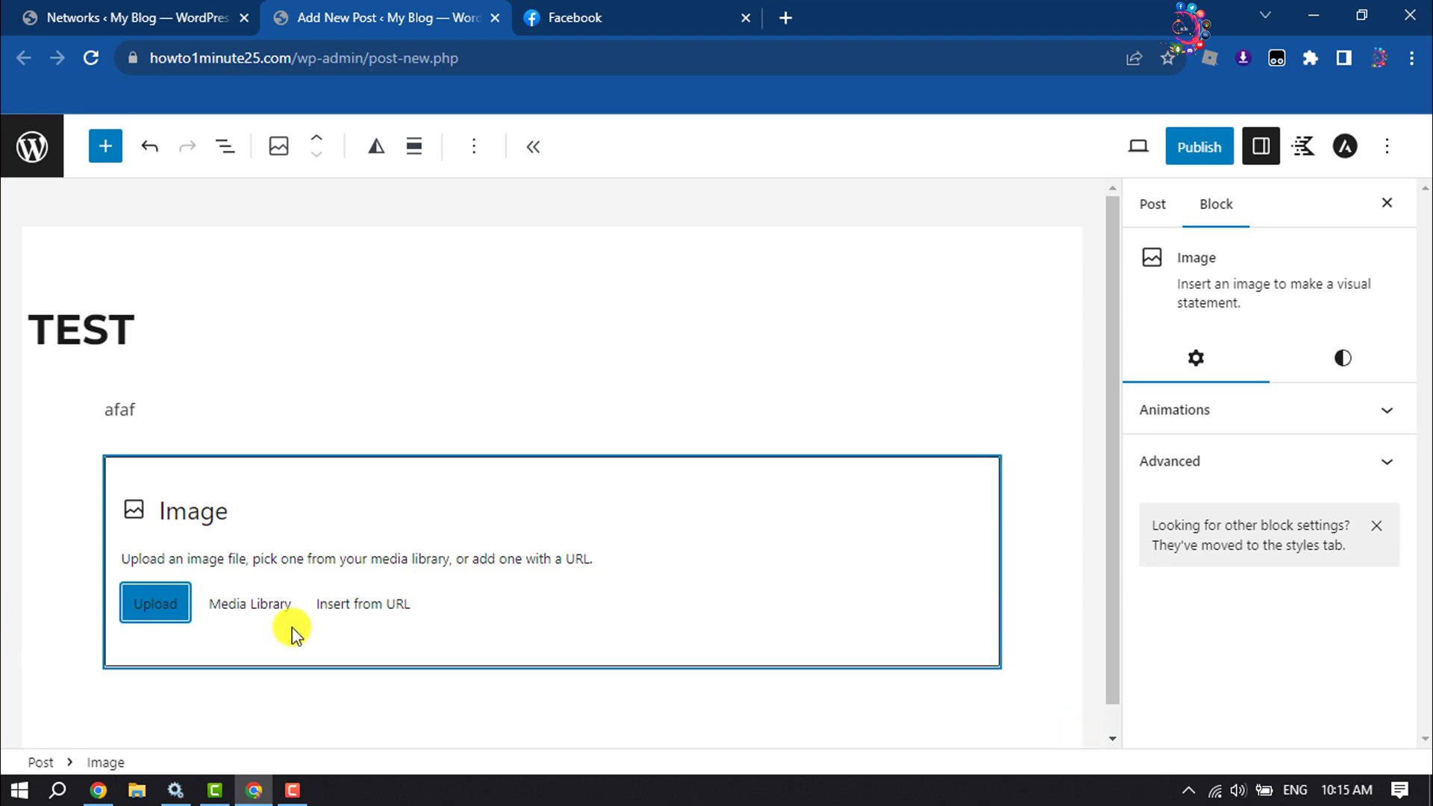
click(249, 603)
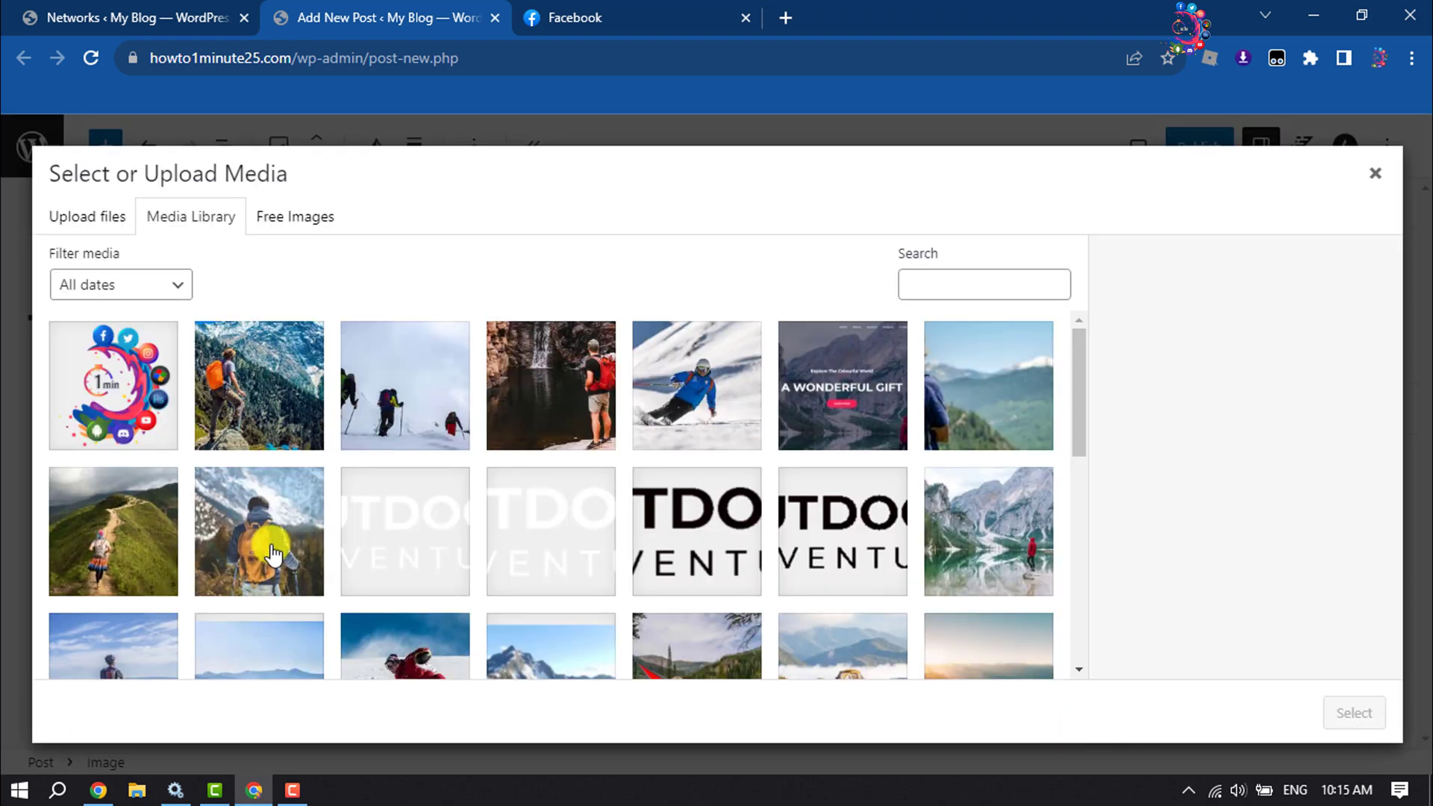
click(272, 547)
click(1355, 712)
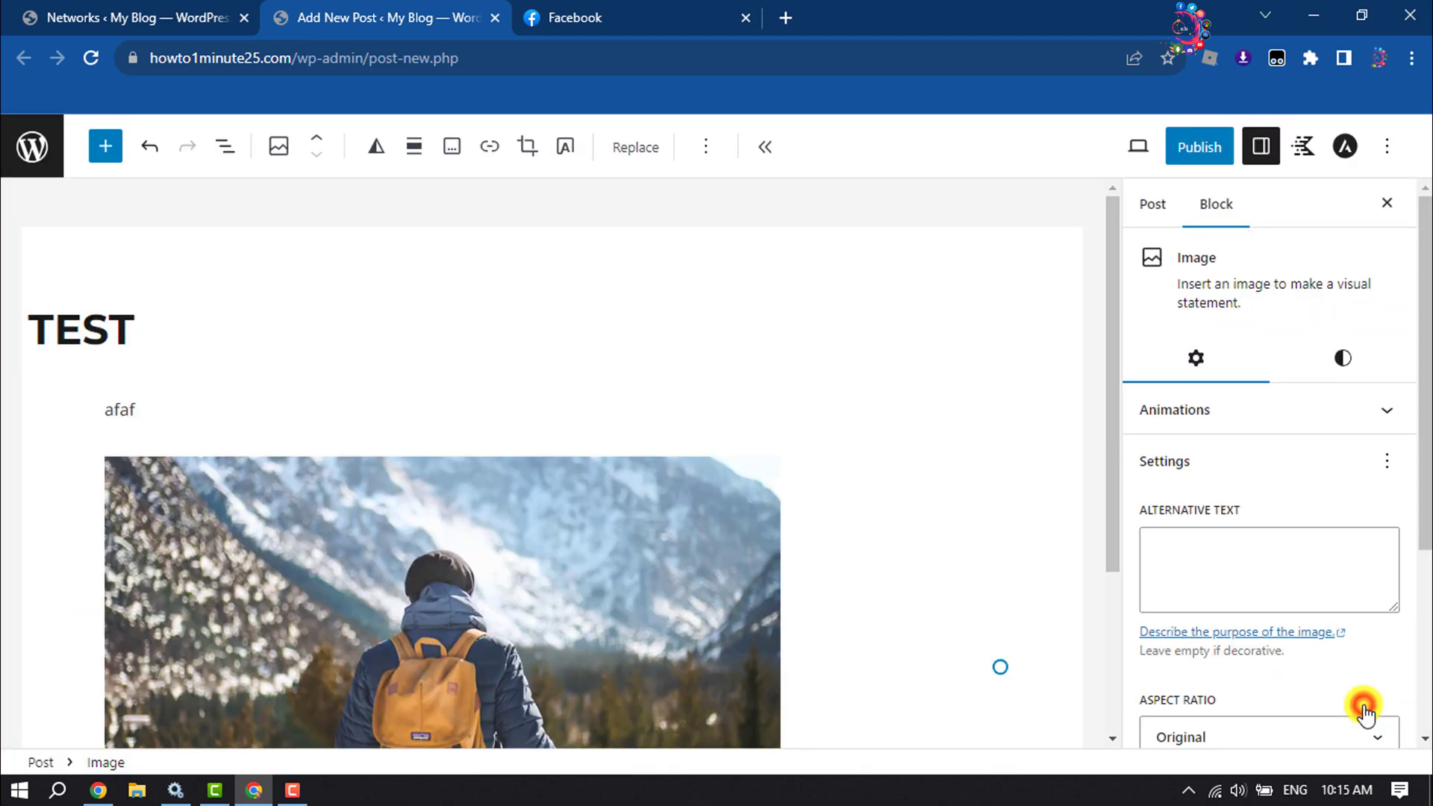
Publish the post and reload the Facebook profile tab
click(1218, 147)
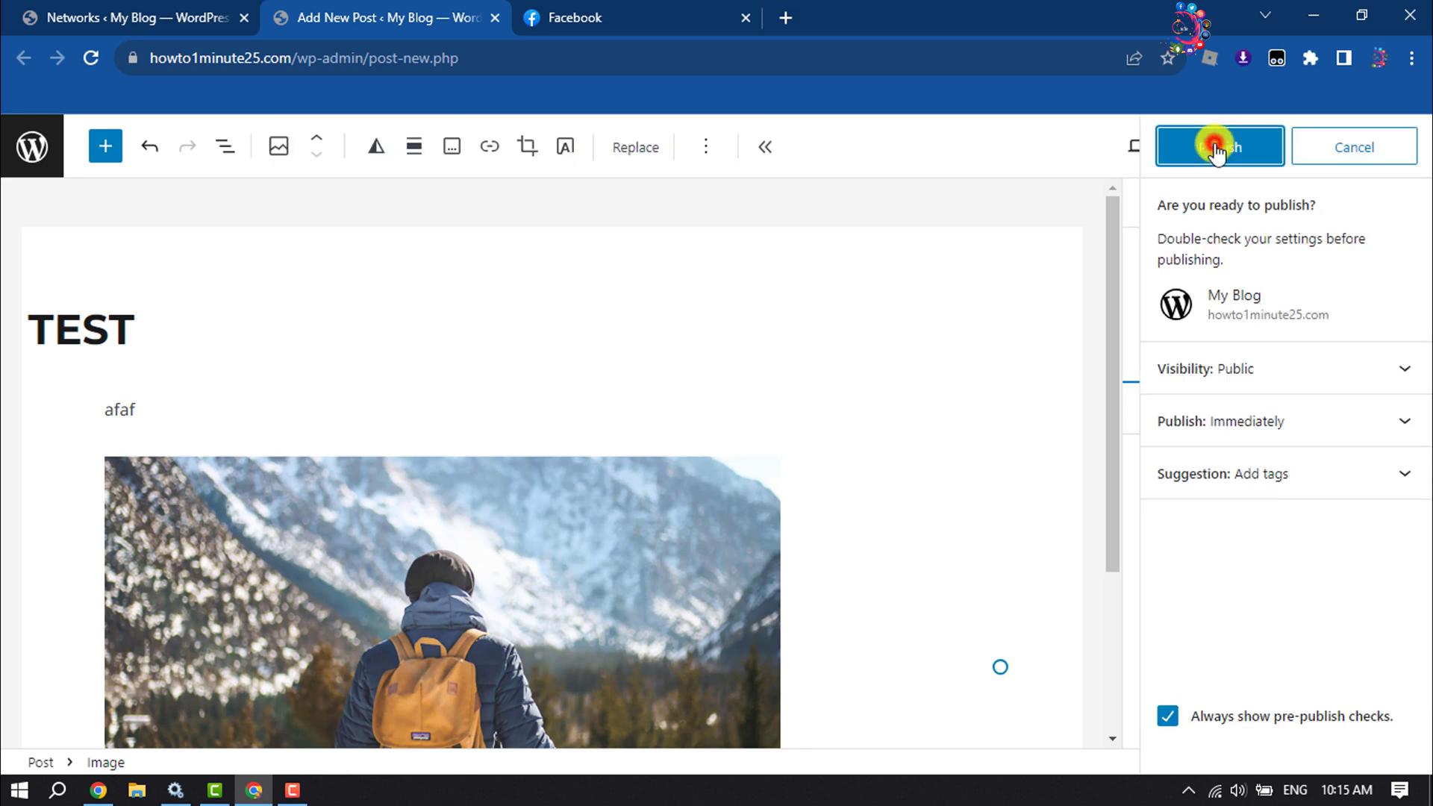
click(1218, 147)
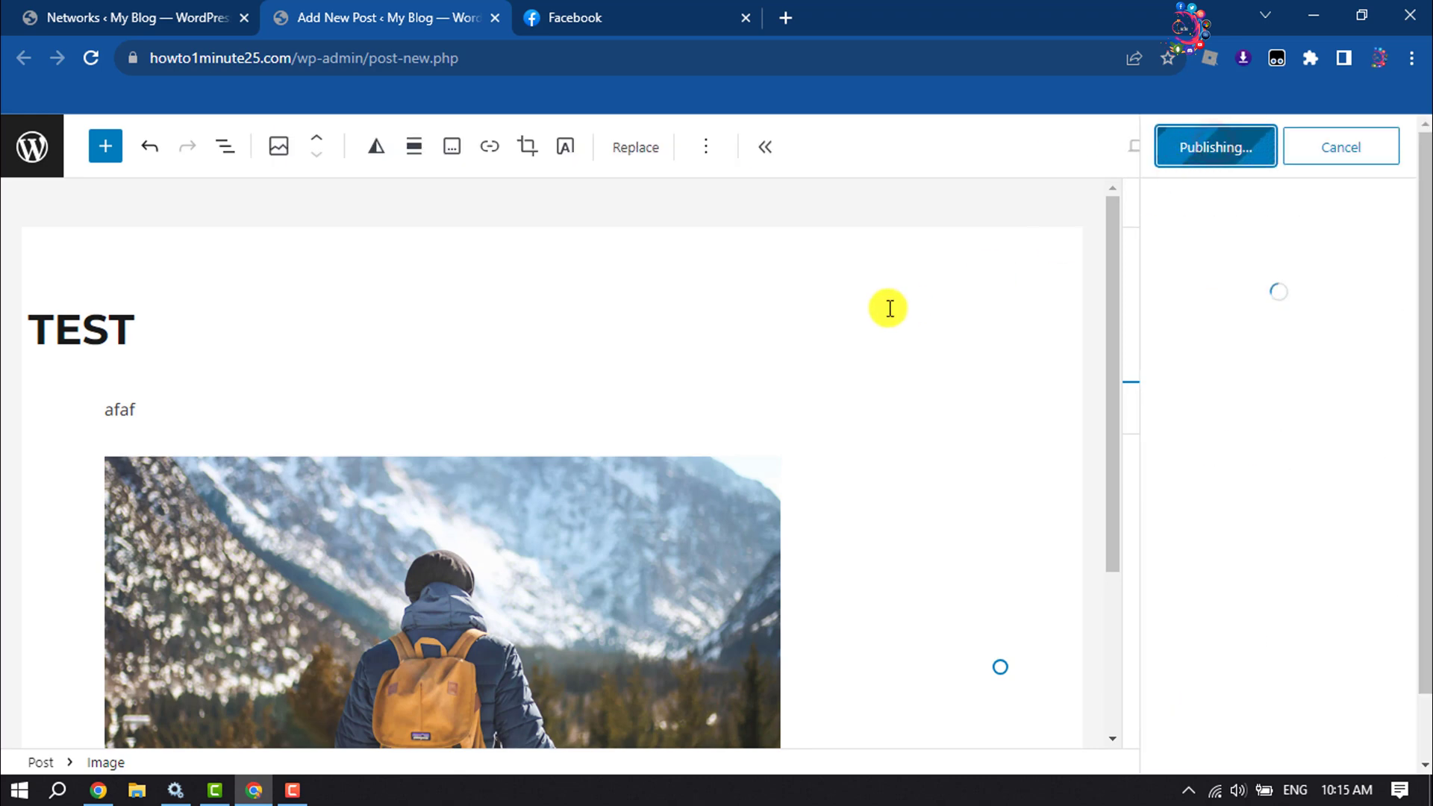
click(614, 18)
click(91, 57)
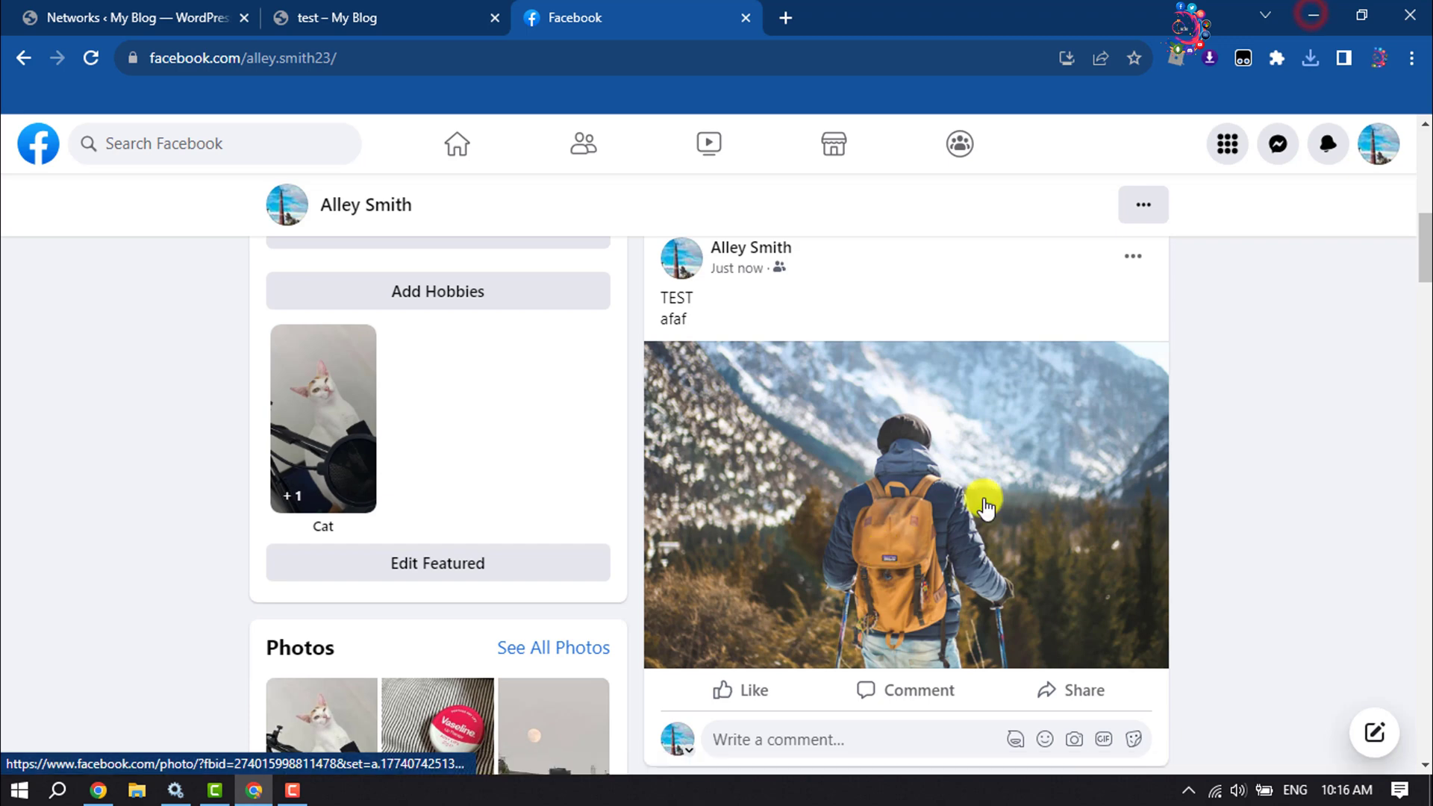
scroll(884, 557, down, 1)
Compare the shared Facebook post with the published 'TEST' blog post
click(337, 17)
scroll(414, 530, up, 1)
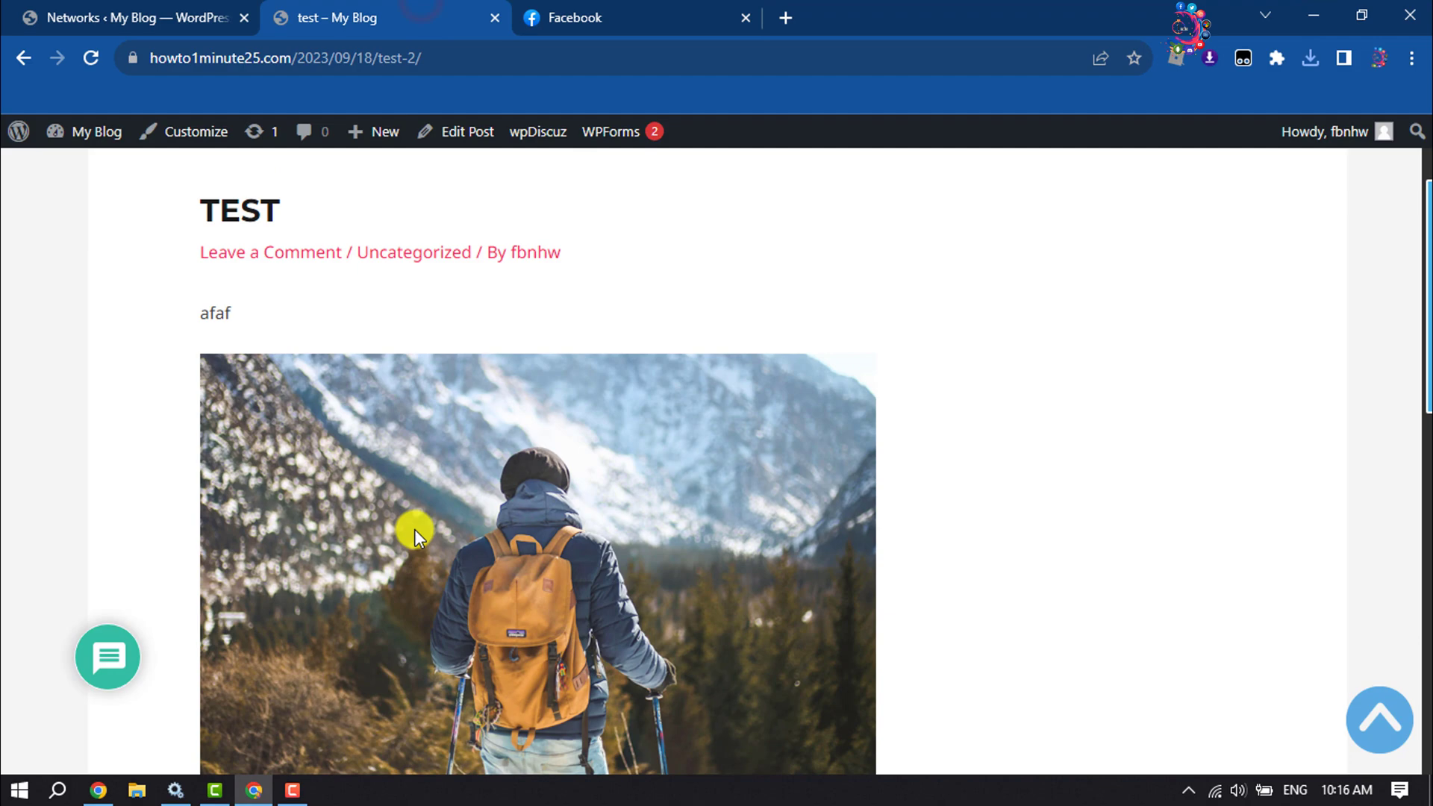
click(574, 17)
scroll(870, 471, up, 3)
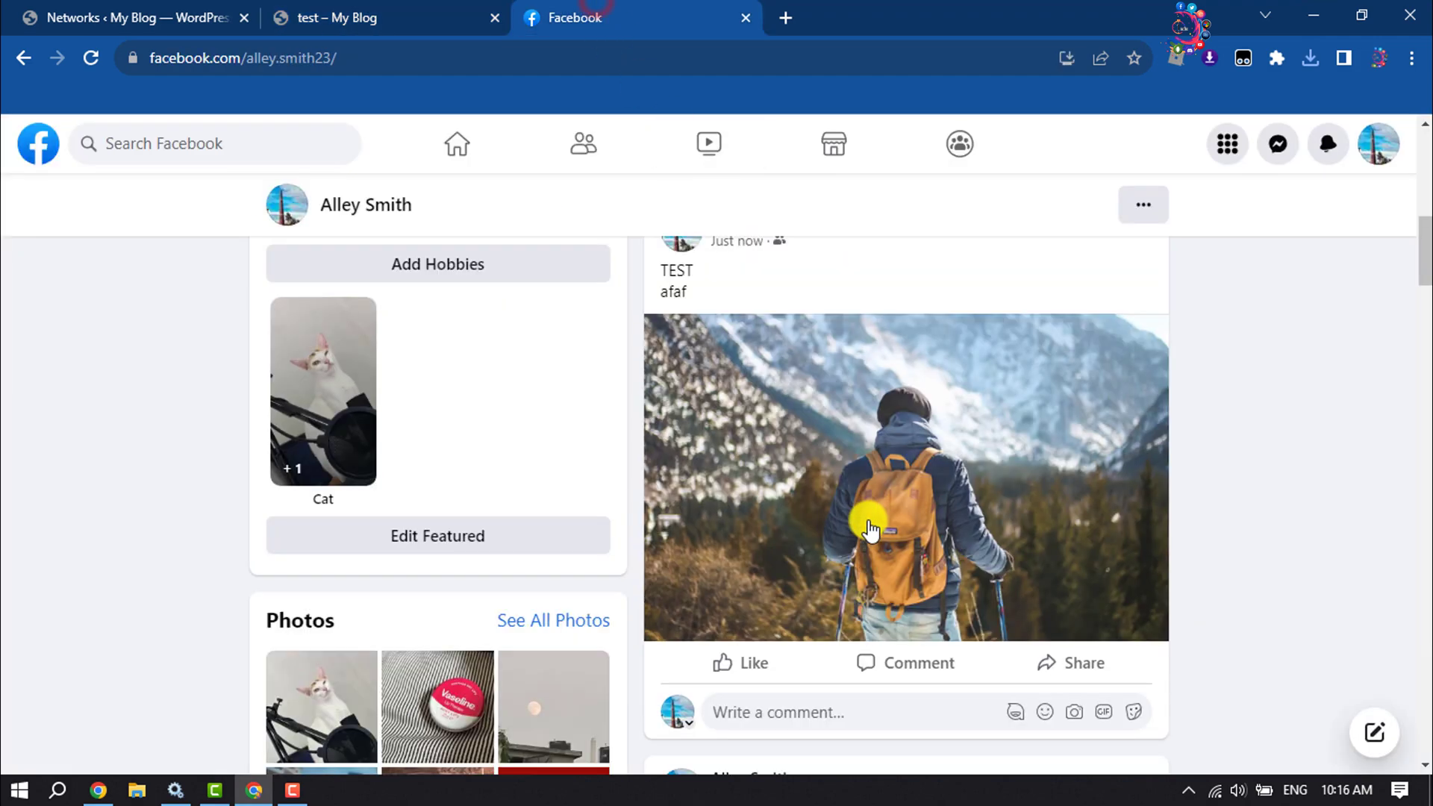
scroll(869, 471, up, 2)
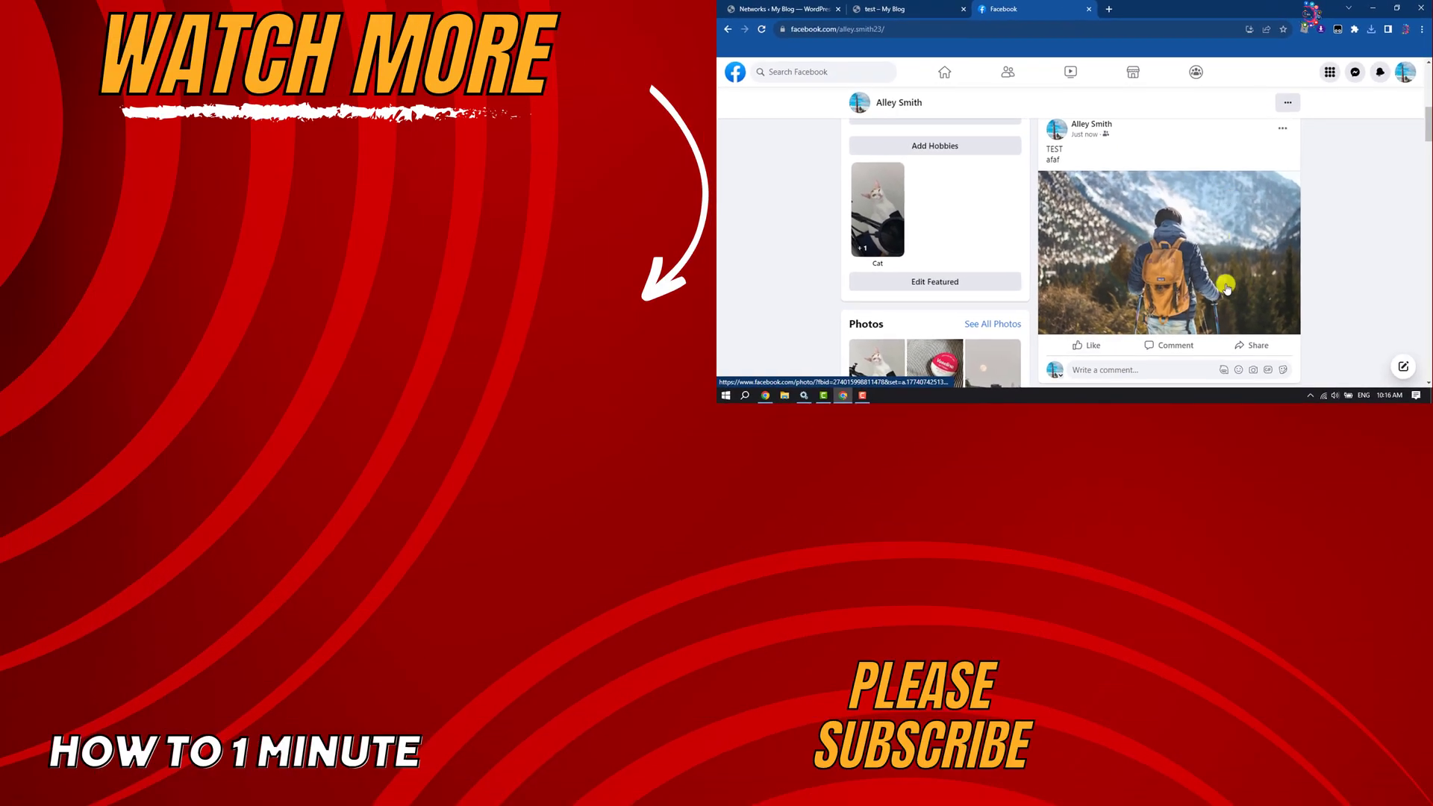